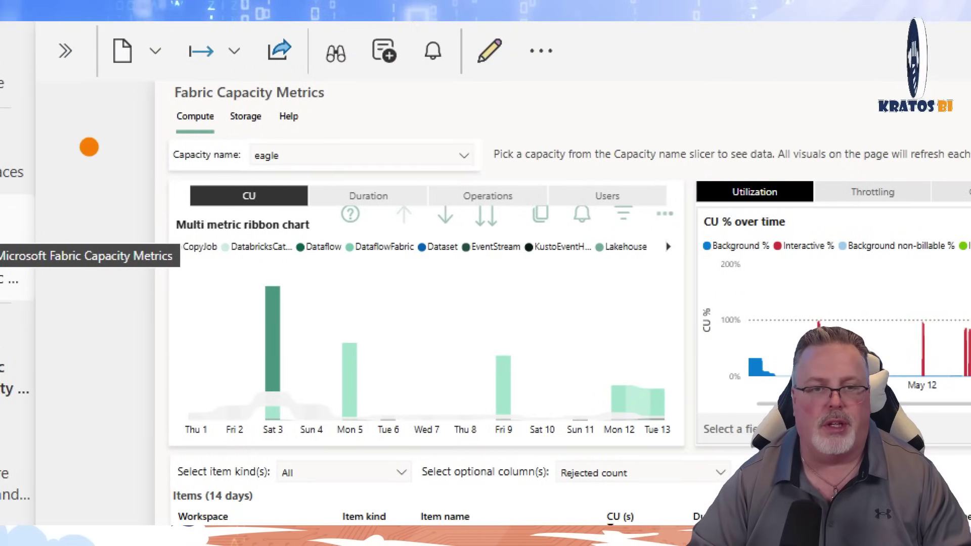
{"action": "left_click_drag", "start_coordinate": [86, 148], "coordinate": [121, 199]}
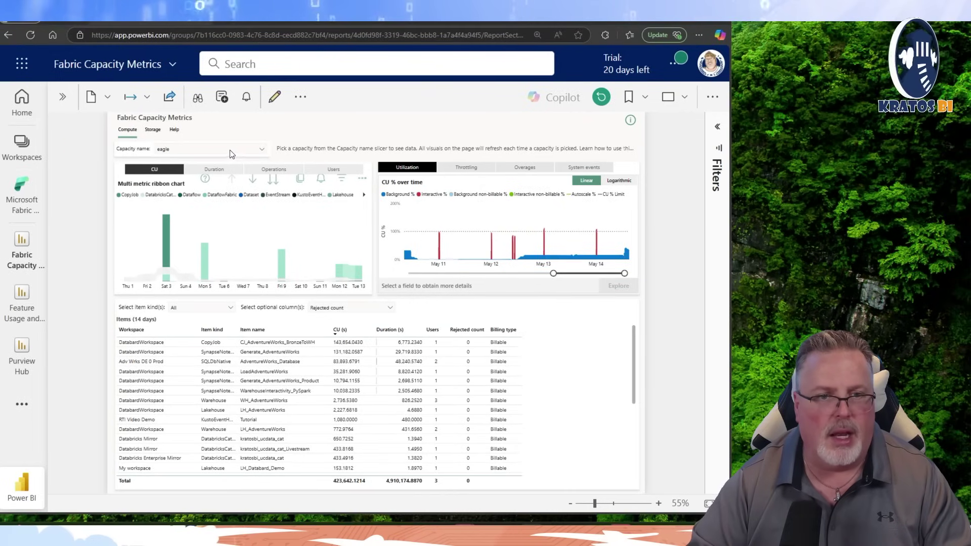
{"action": "left_click", "coordinate": [263, 152]}
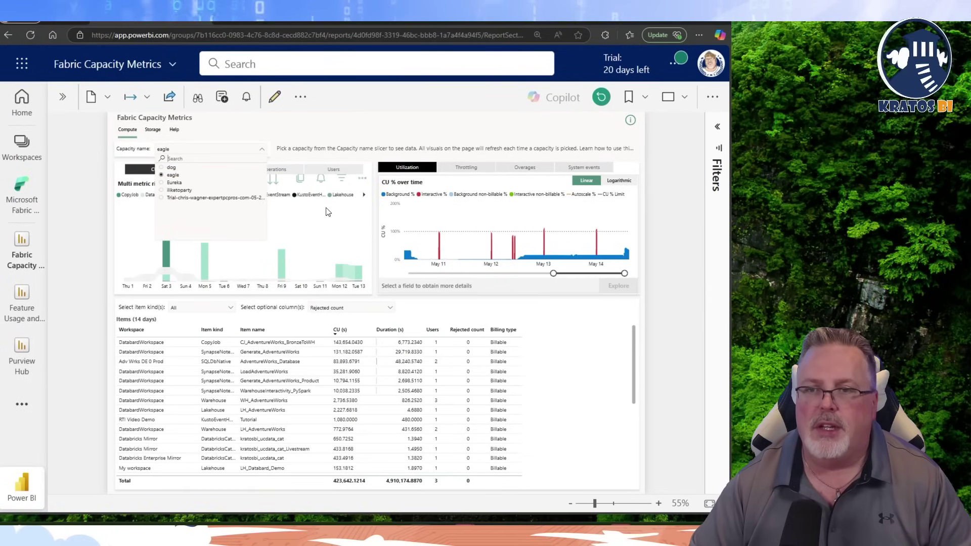
{"action": "left_click", "coordinate": [444, 133]}
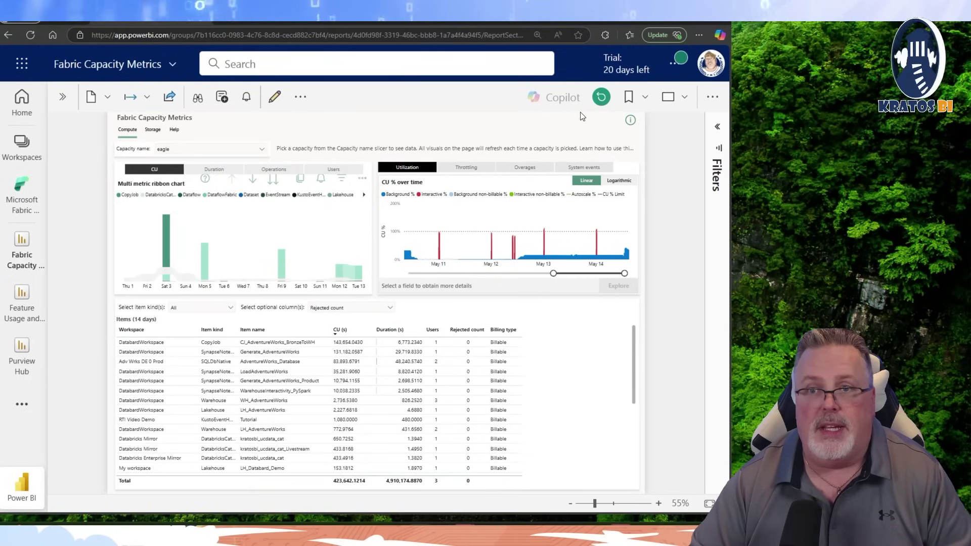
{"action": "scroll", "coordinate": [382, 251], "scroll_direction": "up", "scroll_amount": 3}
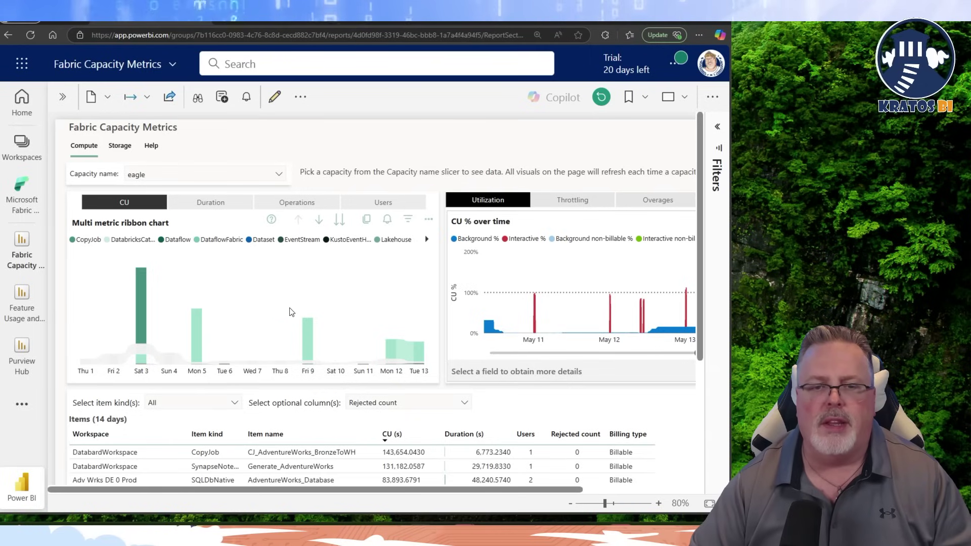
{"action": "scroll", "coordinate": [290, 312], "scroll_direction": "down", "scroll_amount": 2}
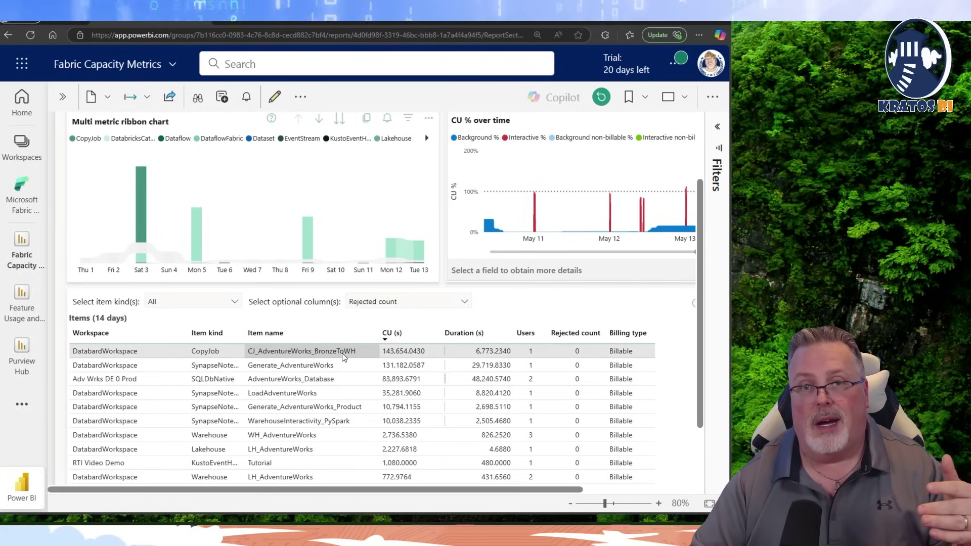
{"action": "mouse_move", "coordinate": [343, 356]}
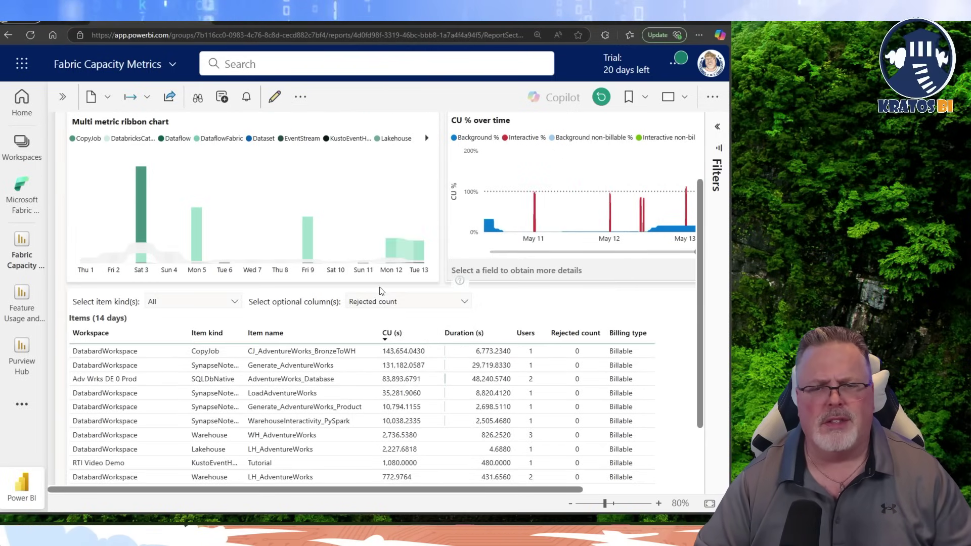
{"action": "scroll", "coordinate": [418, 305], "scroll_direction": "down", "scroll_amount": 2}
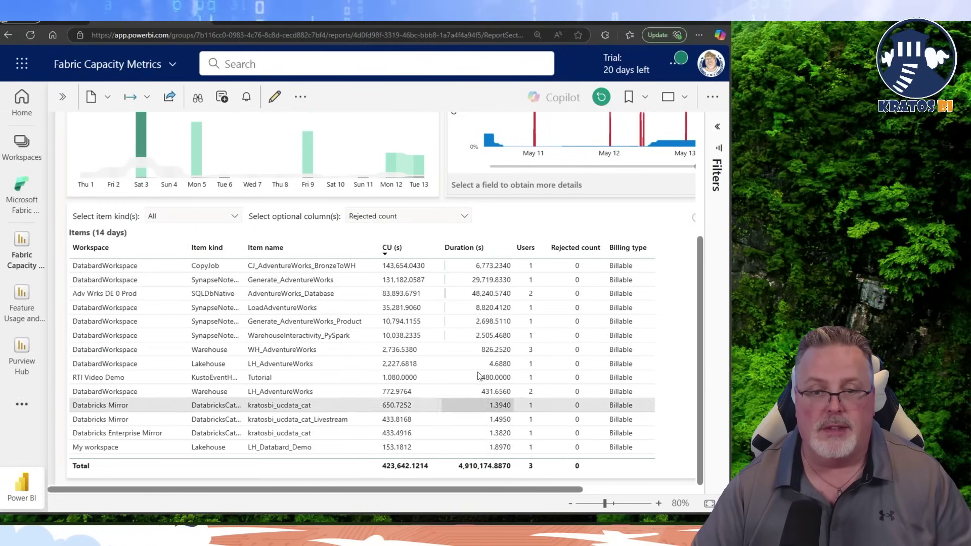
{"action": "mouse_move", "coordinate": [434, 329]}
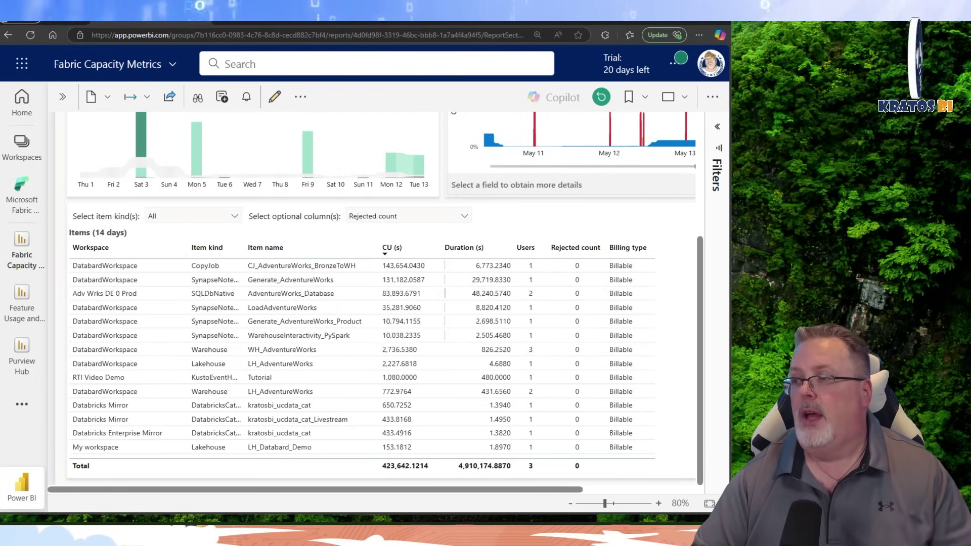
- Bring the Book1 workbook of F2–F2048 daily CUs to nearly full screen and scroll to its top
{"action": "key", "text": "alt+Tab"}
{"action": "left_click_drag", "start_coordinate": [728, 238], "coordinate": [435, 78]}
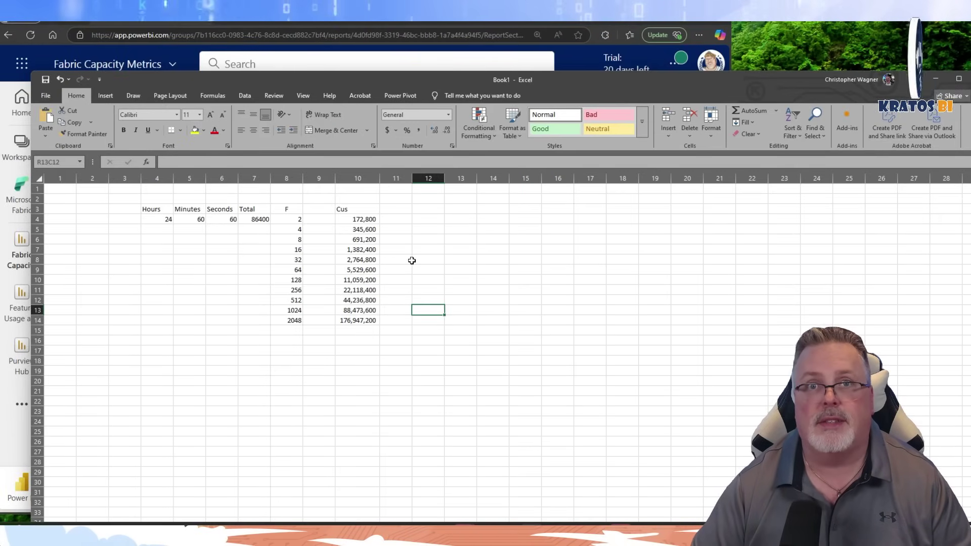
{"action": "scroll", "coordinate": [413, 258], "scroll_direction": "up", "scroll_amount": 1}
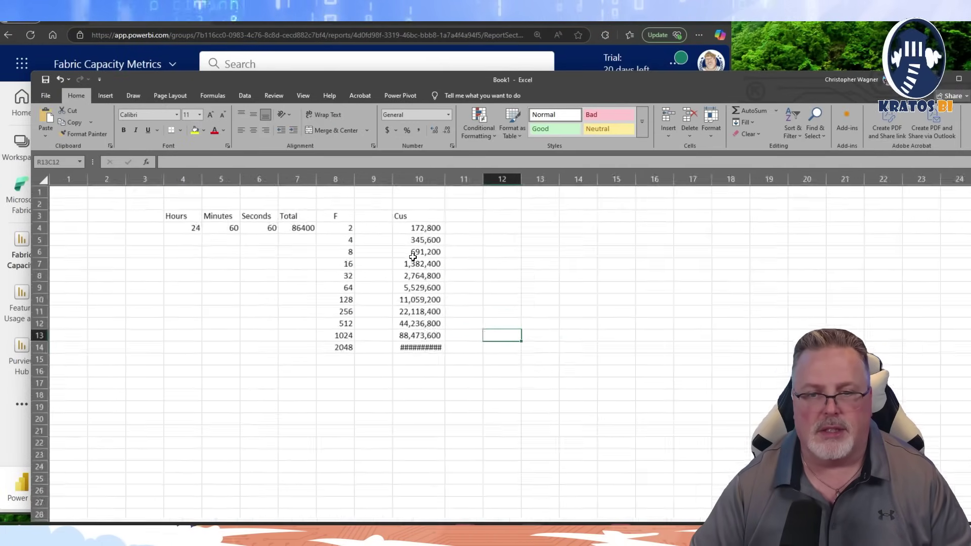
{"action": "scroll", "coordinate": [412, 258], "scroll_direction": "up", "scroll_amount": 5}
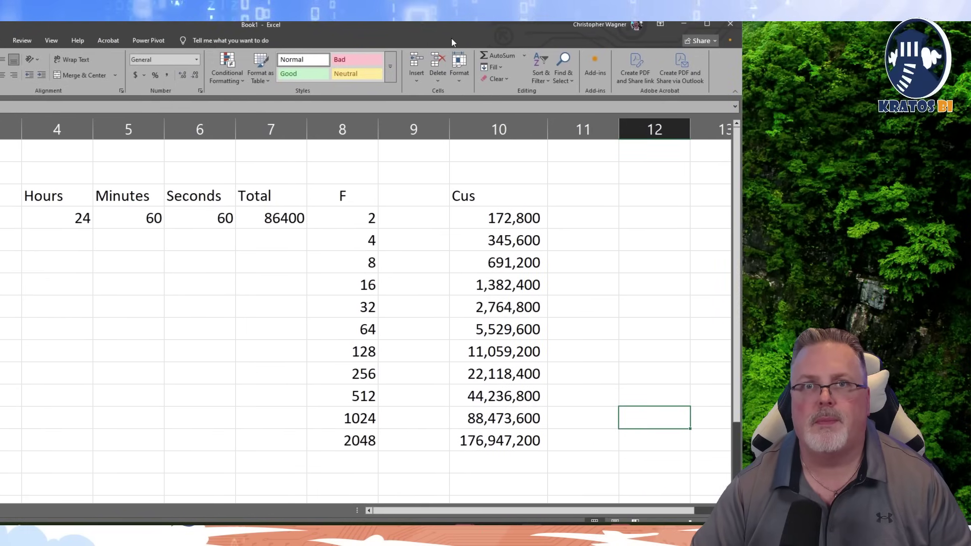
- Enter the 423000 usage figure in an empty cell beside the F SKU table
{"action": "left_click", "coordinate": [639, 283]}
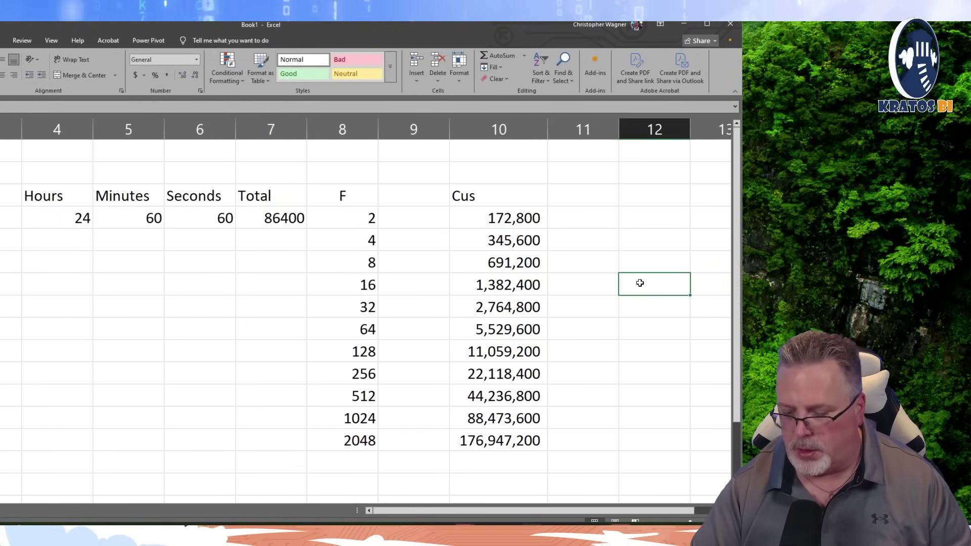
{"action": "type", "text": "423"}
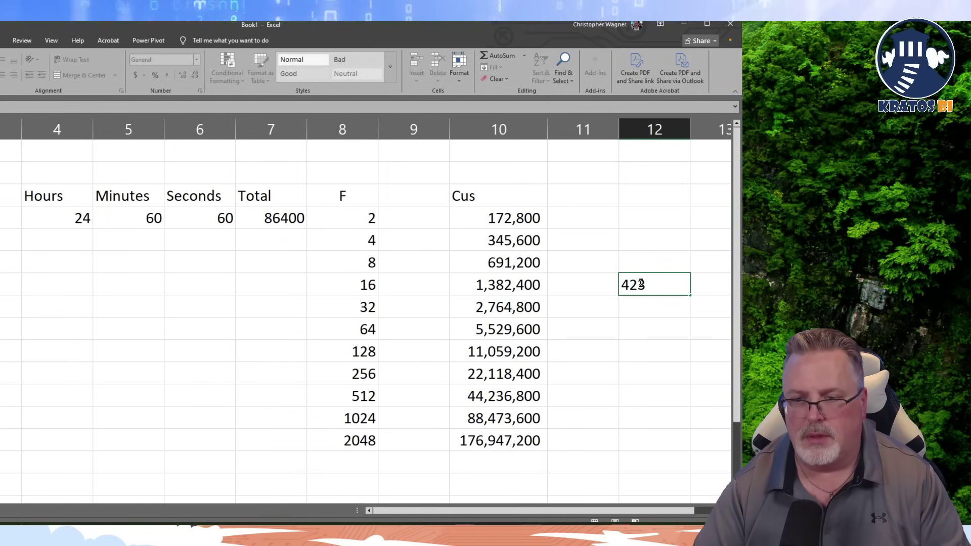
{"action": "type", "text": "000"}
{"action": "key", "text": "Return"}
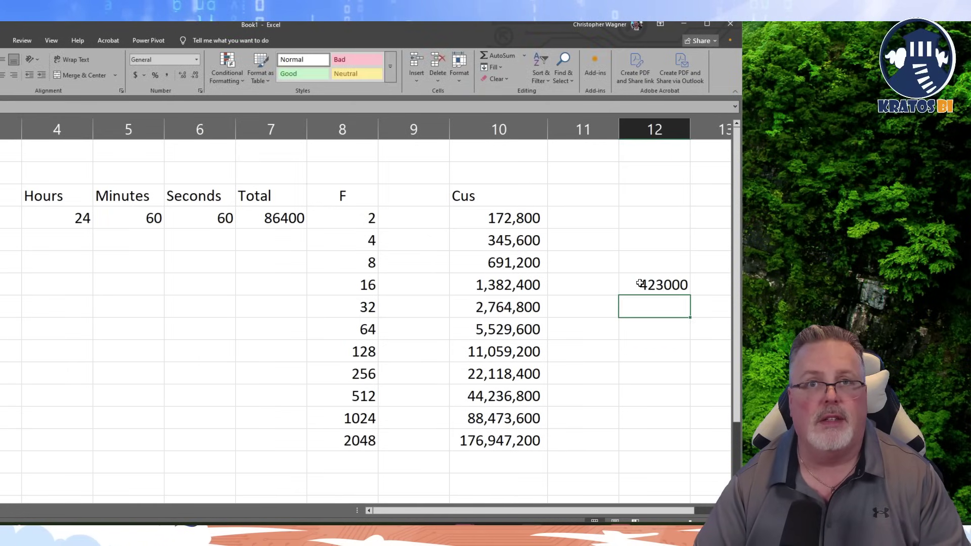
{"action": "left_click", "coordinate": [642, 285]}
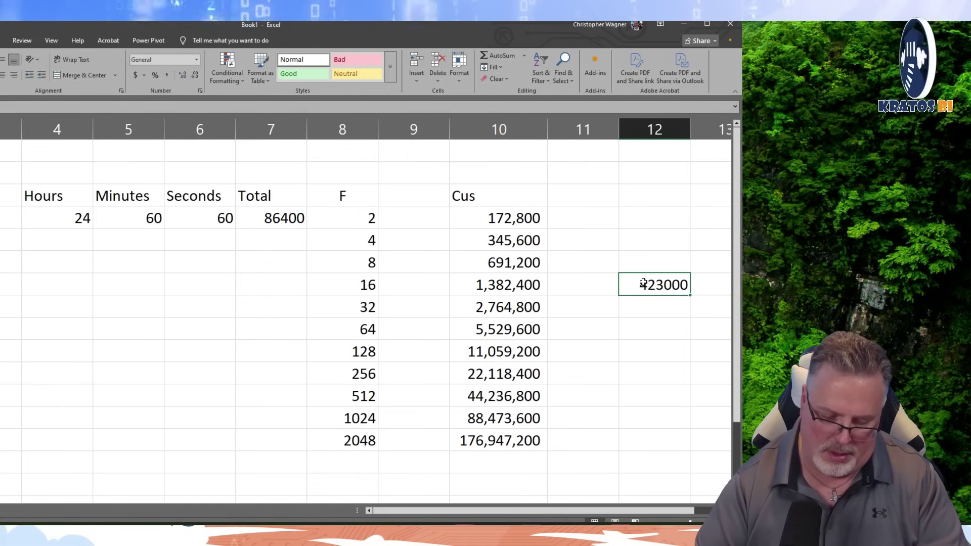
- Add a formula dividing 423000 by 30 (14100) and compare it with F2's 172,800 daily CUs
{"action": "left_click", "coordinate": [652, 308]}
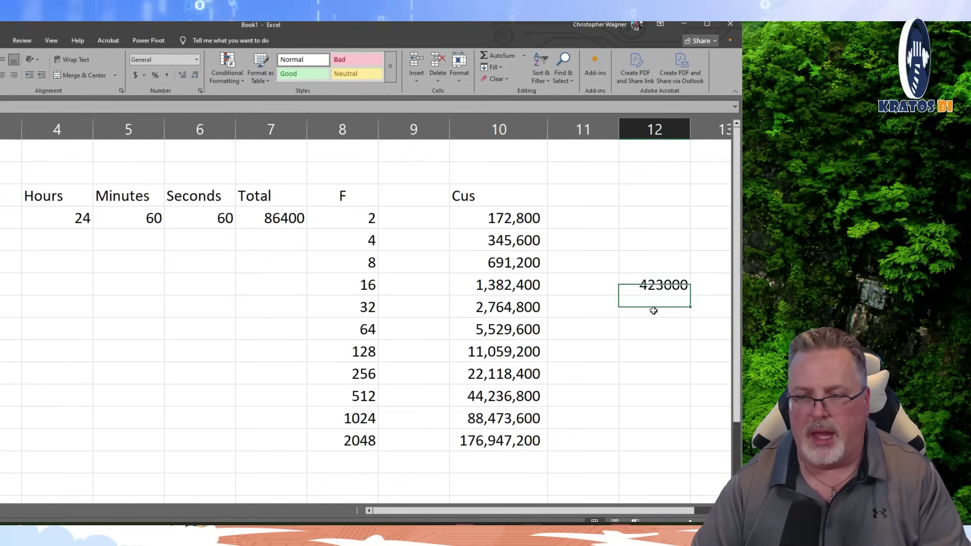
{"action": "type", "text": "="}
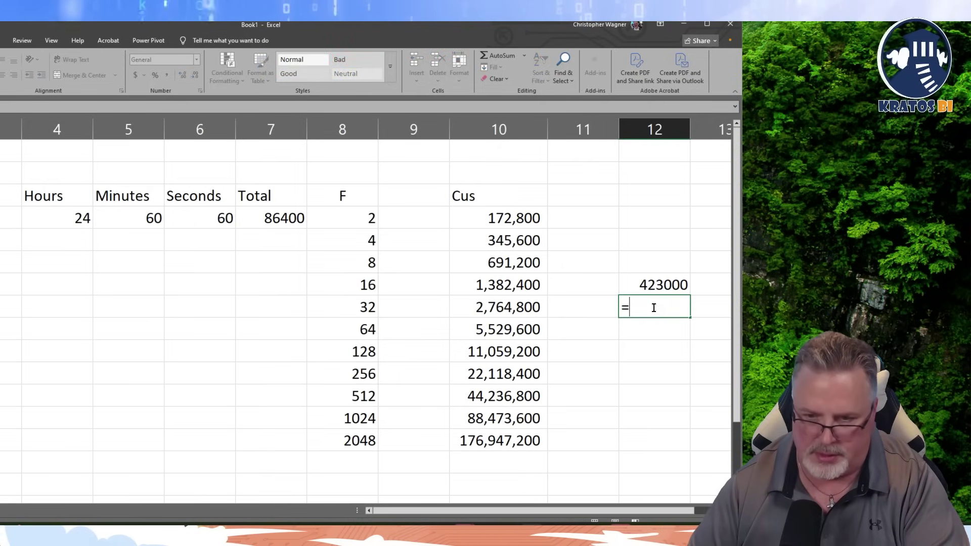
{"action": "left_click", "coordinate": [653, 286]}
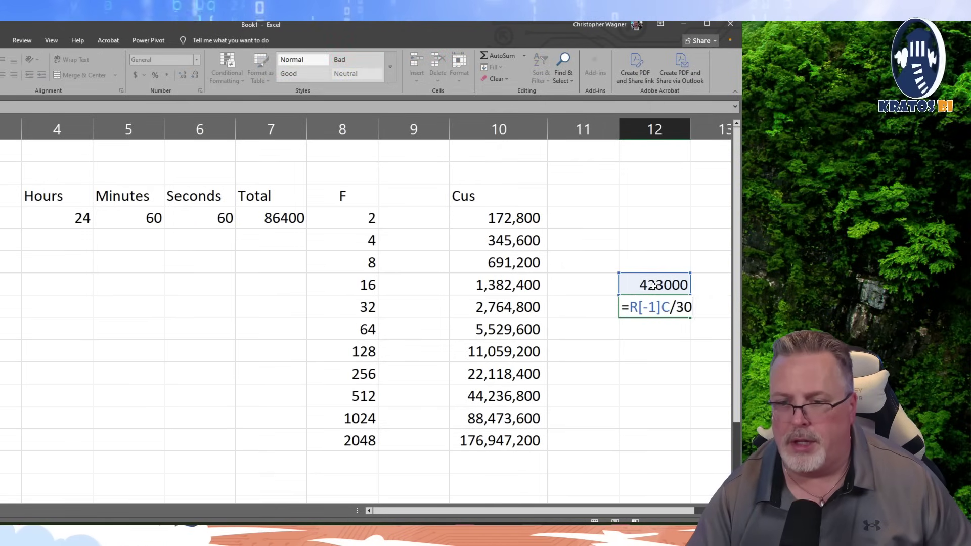
{"action": "key", "text": "Return"}
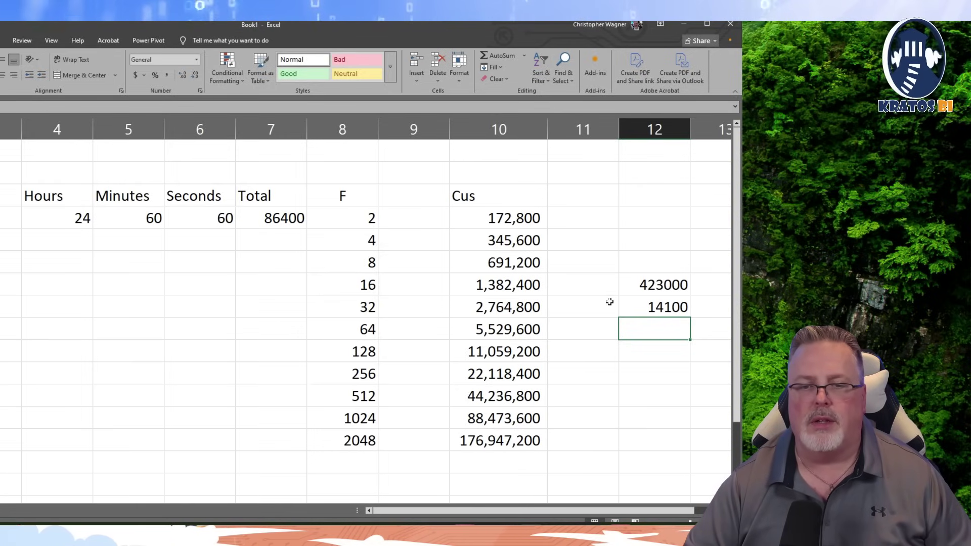
{"action": "left_click", "coordinate": [539, 222]}
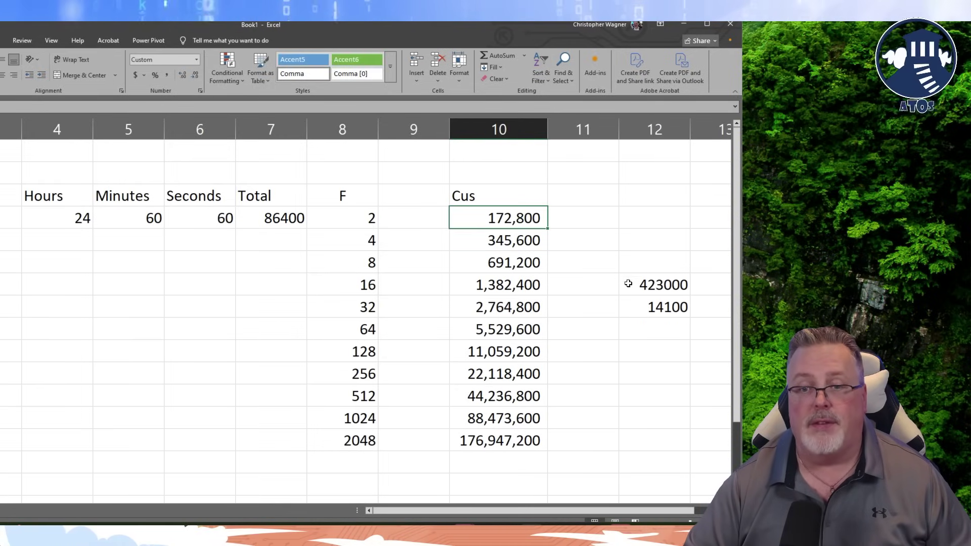
{"action": "left_click", "coordinate": [652, 306]}
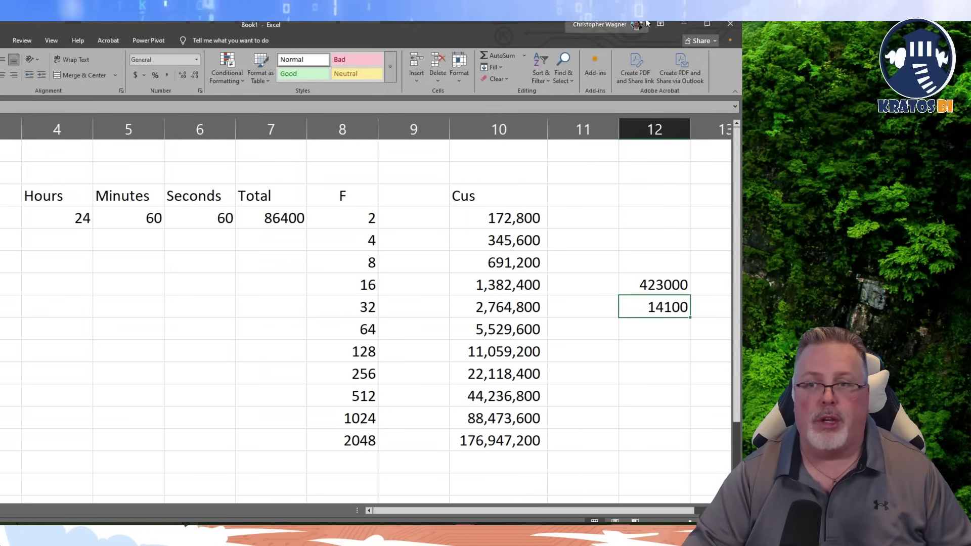
- Cross-filter the Capacity Metrics report to Sat 3, briefly trying Mon 5, and review the Items table's CU usage
{"action": "key", "text": "alt+Tab"}
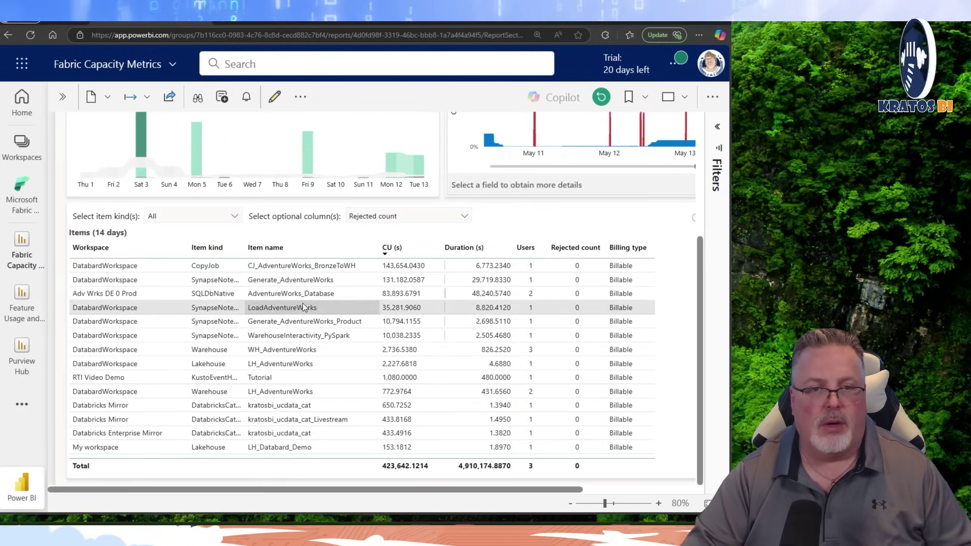
{"action": "scroll", "coordinate": [137, 152], "scroll_direction": "up", "scroll_amount": 3}
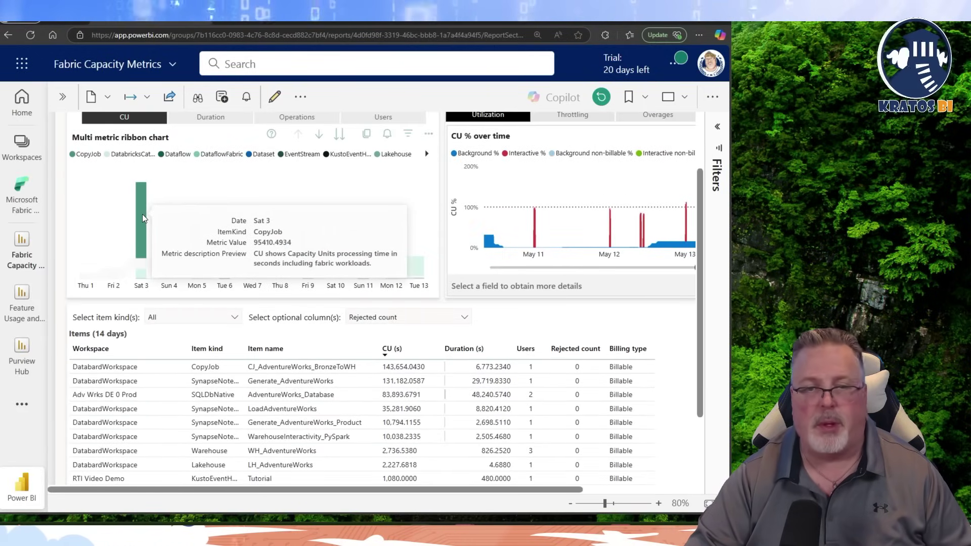
{"action": "left_click", "coordinate": [142, 218]}
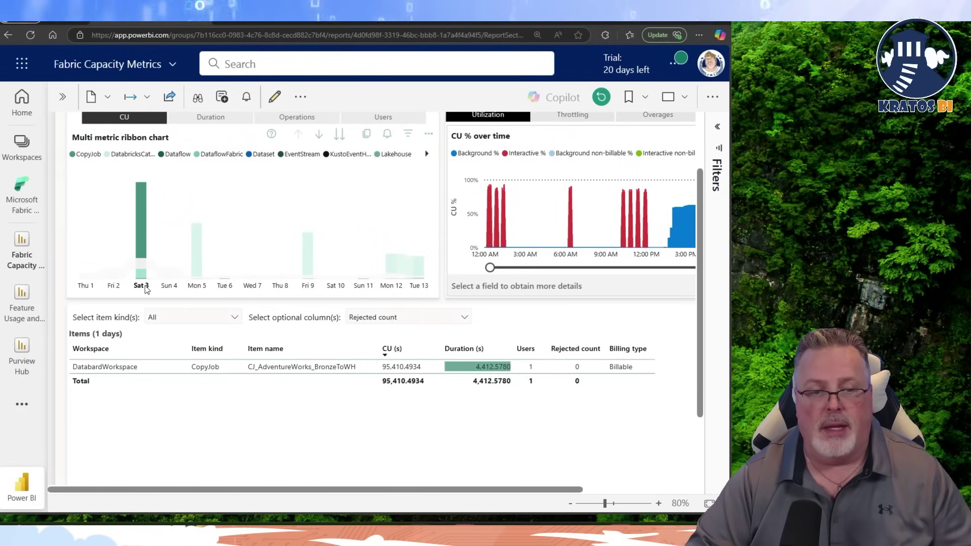
{"action": "left_click", "coordinate": [200, 287]}
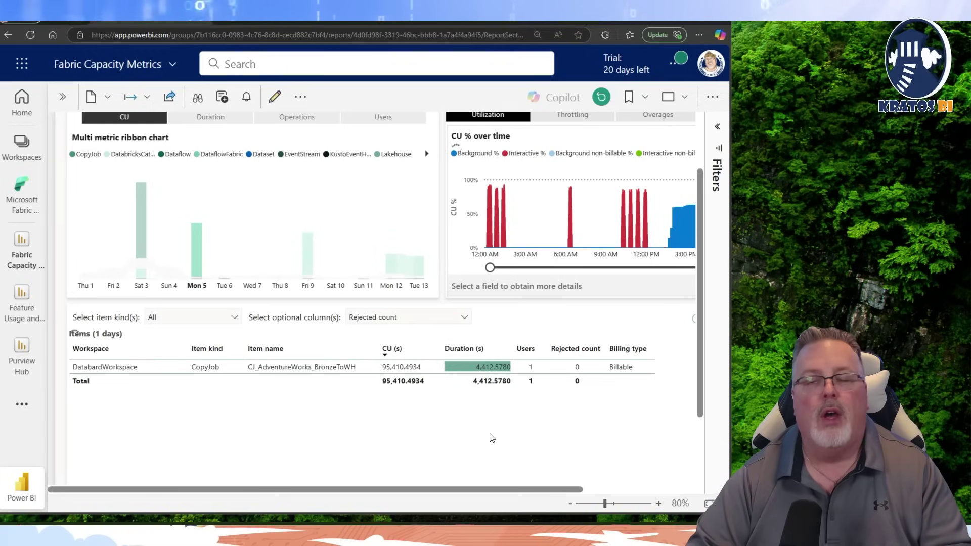
{"action": "left_click", "coordinate": [137, 289]}
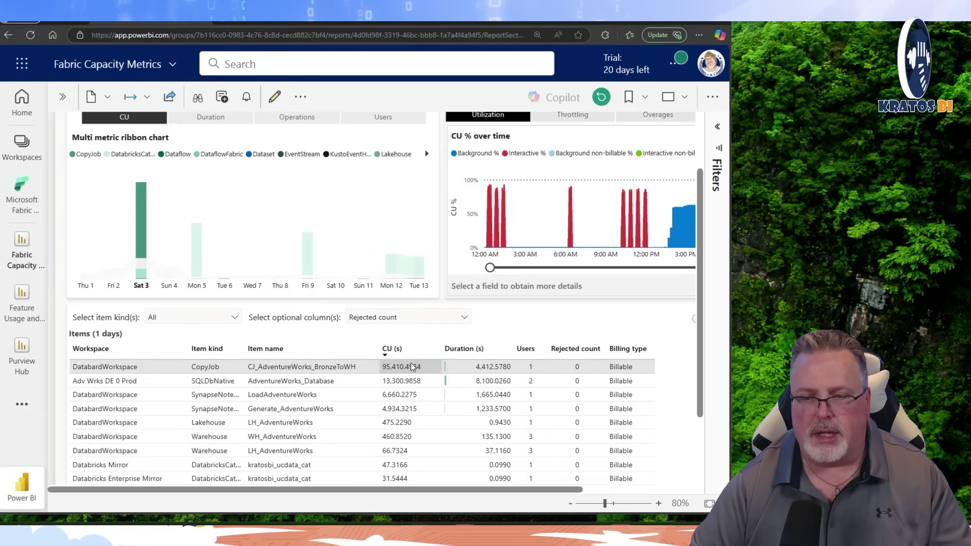
{"action": "scroll", "coordinate": [445, 394], "scroll_direction": "down", "scroll_amount": 5}
{"action": "scroll", "coordinate": [694, 364], "scroll_direction": "down", "scroll_amount": 3}
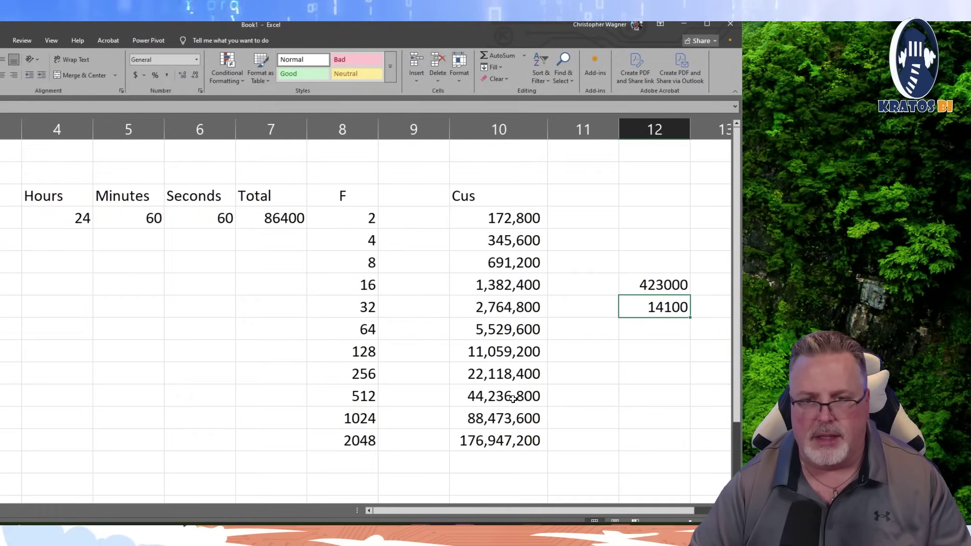
{"action": "left_click", "coordinate": [485, 217]}
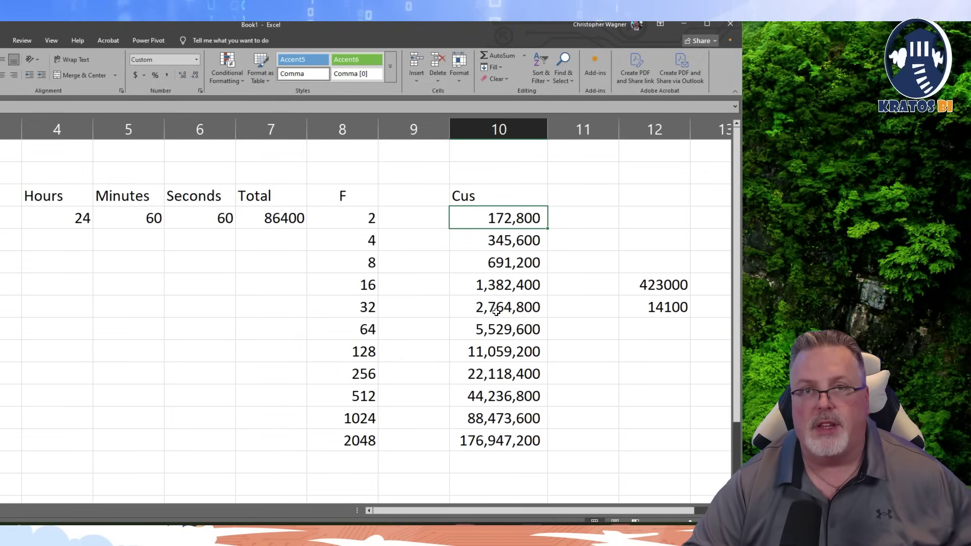
{"action": "left_click", "coordinate": [372, 313]}
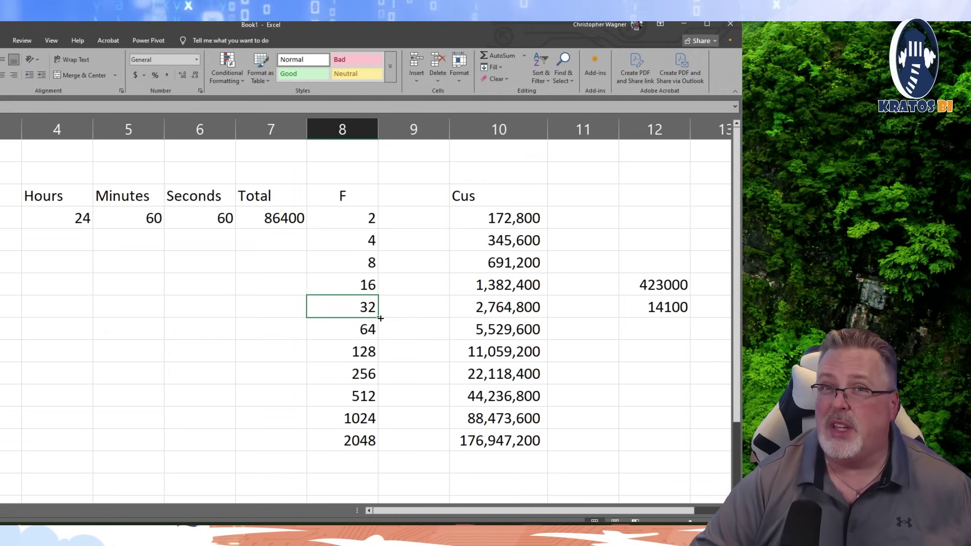
{"action": "left_click", "coordinate": [377, 326]}
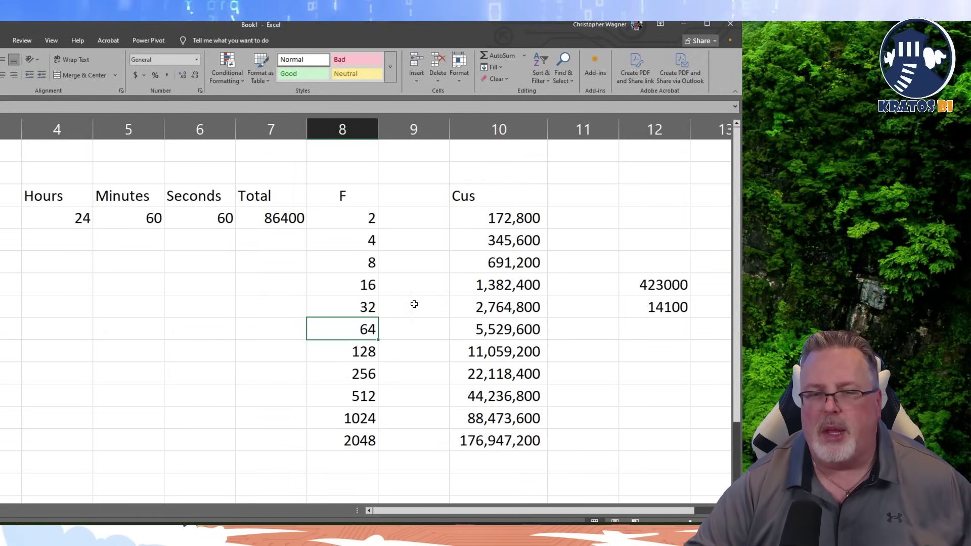
{"action": "left_click", "coordinate": [517, 308]}
{"action": "key", "text": "Down"}
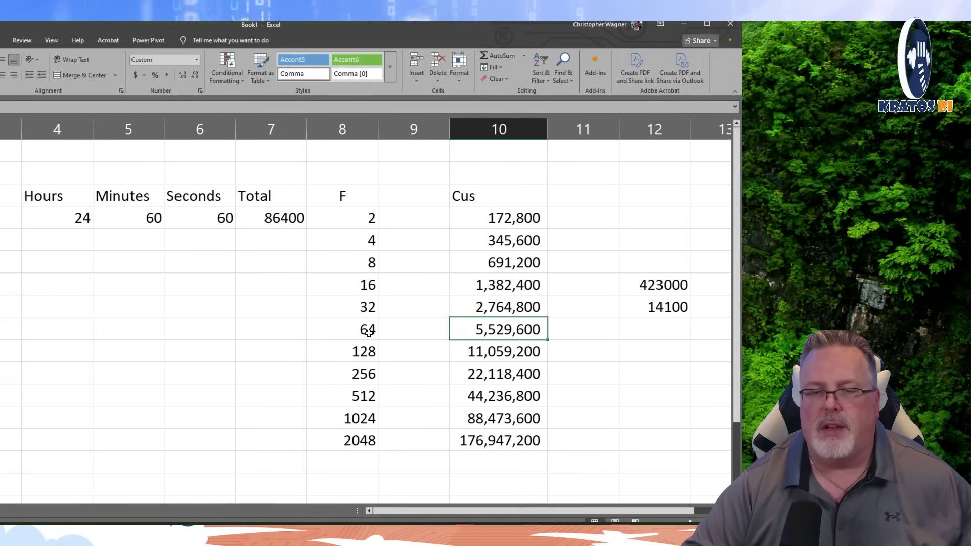
{"action": "left_click", "coordinate": [368, 331]}
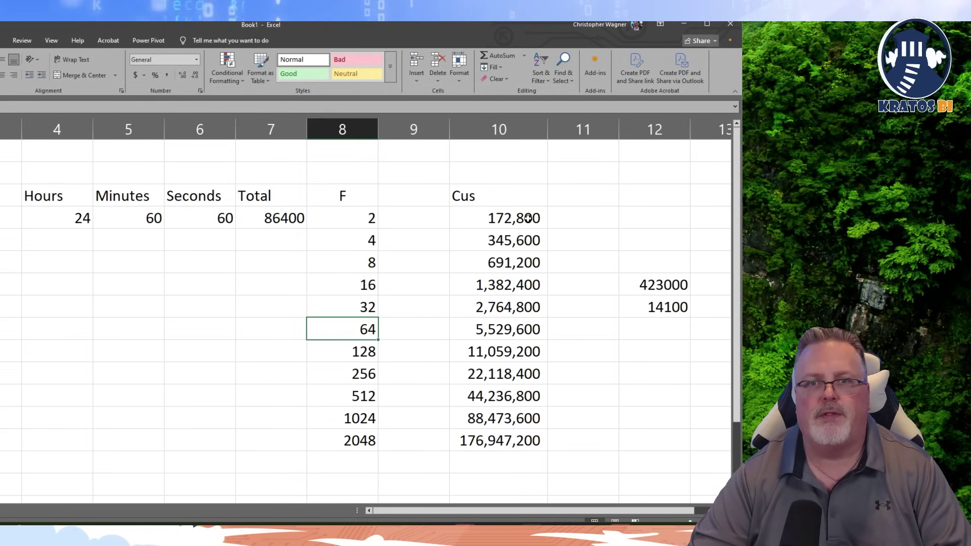
{"action": "left_click", "coordinate": [528, 218]}
{"action": "key", "text": "Left"}
{"action": "key", "text": "Left"}
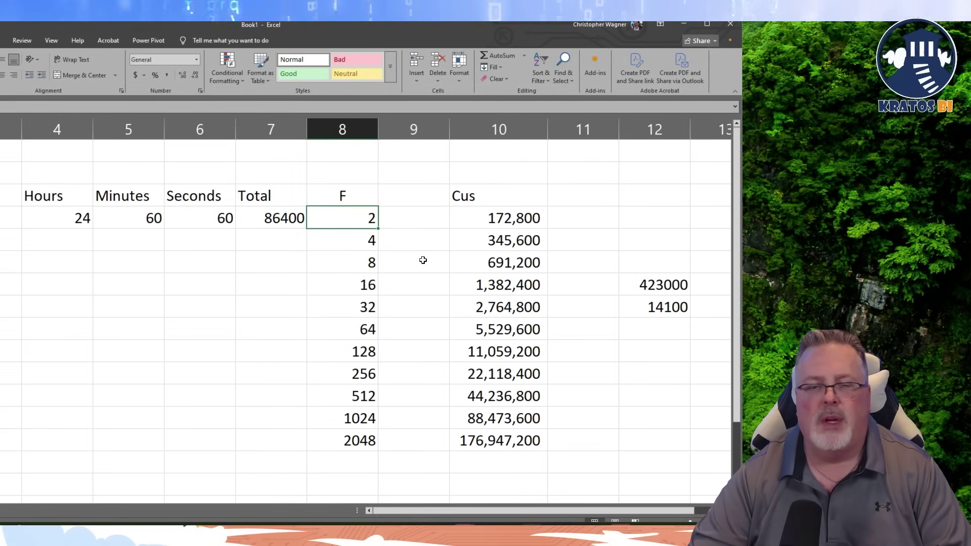
{"action": "left_click", "coordinate": [377, 245]}
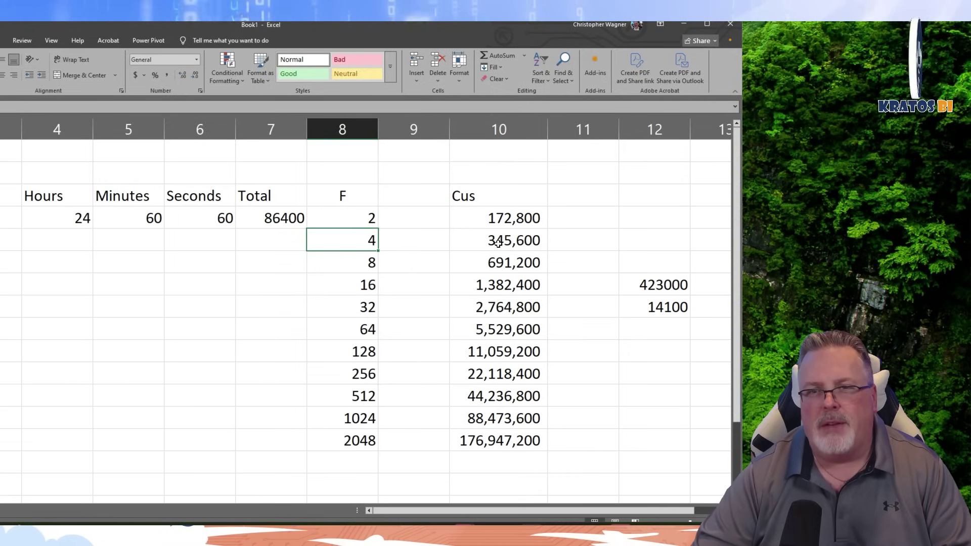
{"action": "left_click", "coordinate": [489, 217]}
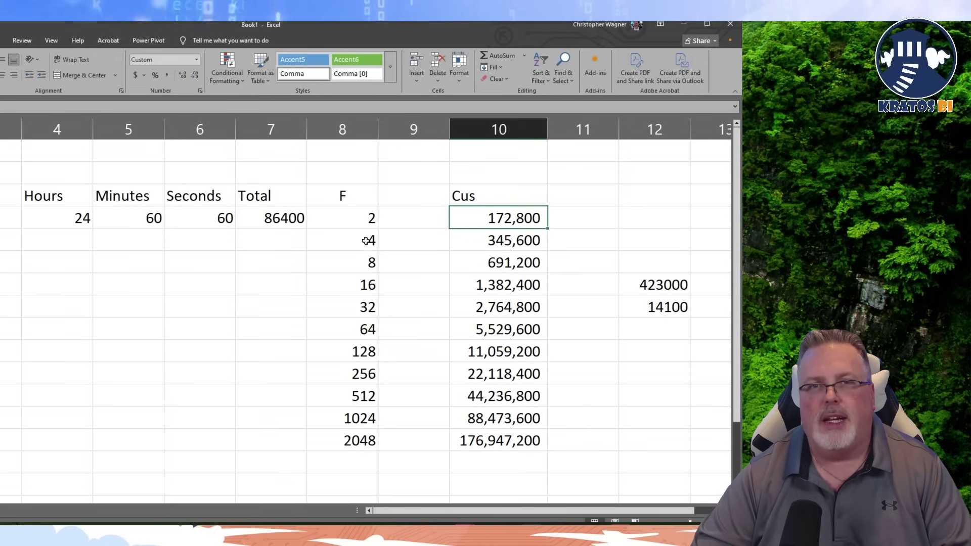
{"action": "left_click", "coordinate": [483, 244]}
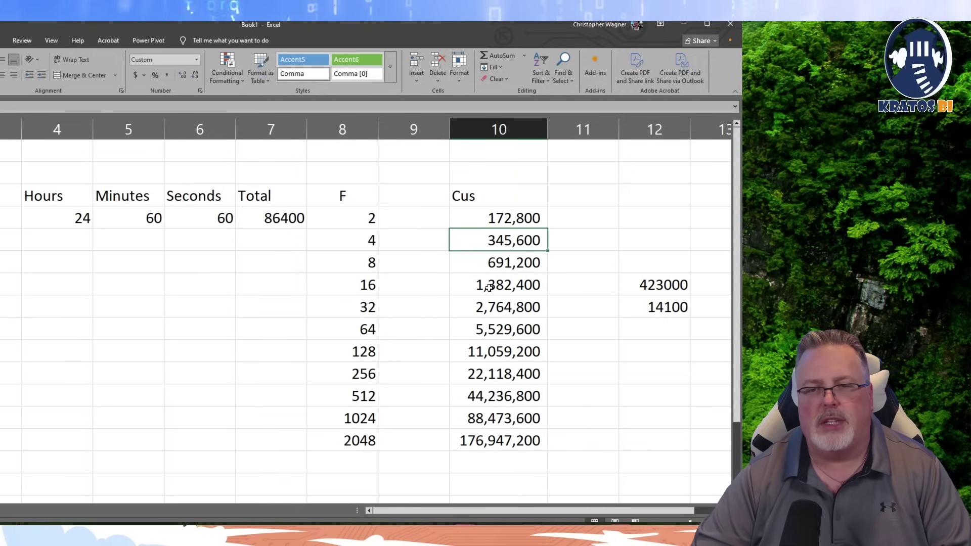